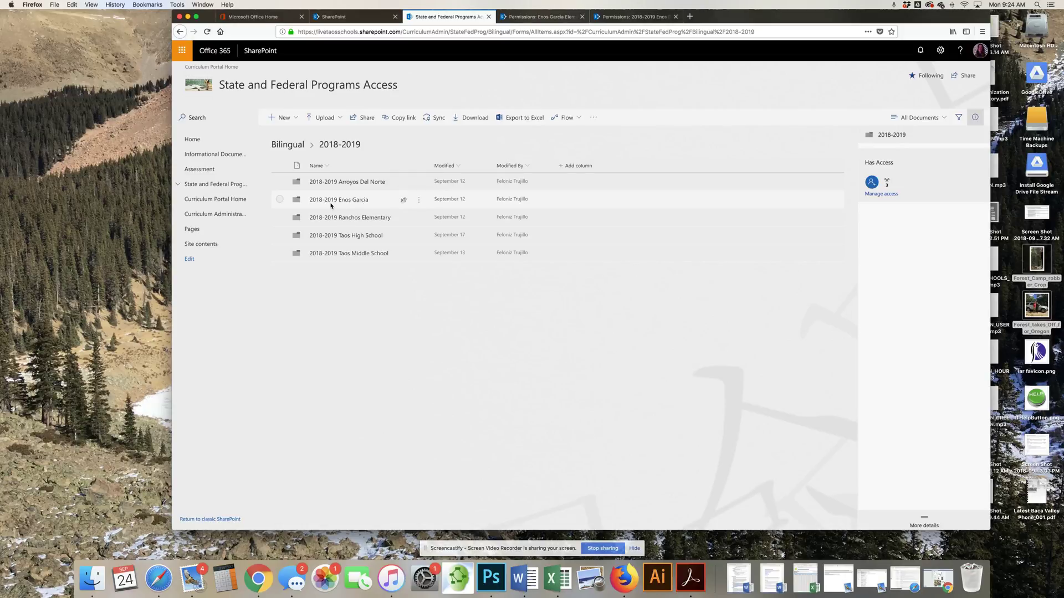
Show the details of the 2018-2019 Enos Garcia folder and open its access management.
left_click(975, 117)
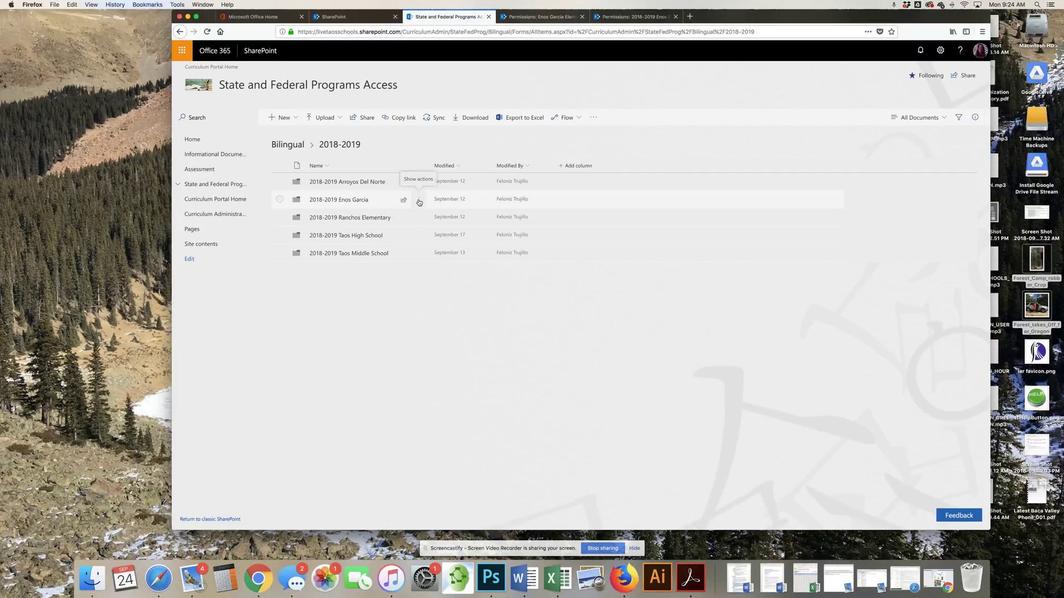
left_click(419, 202)
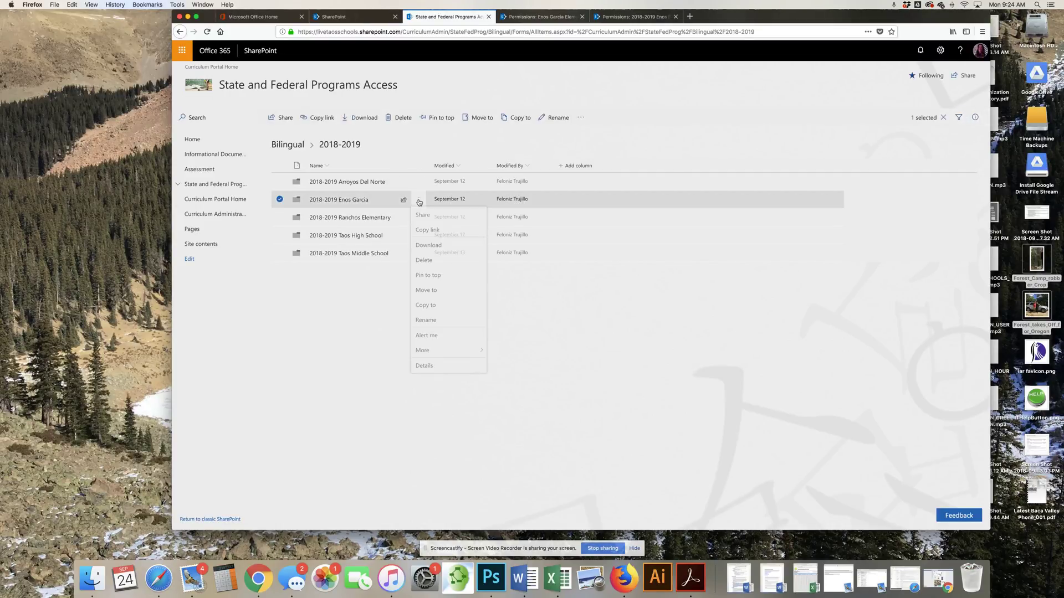
left_click(423, 367)
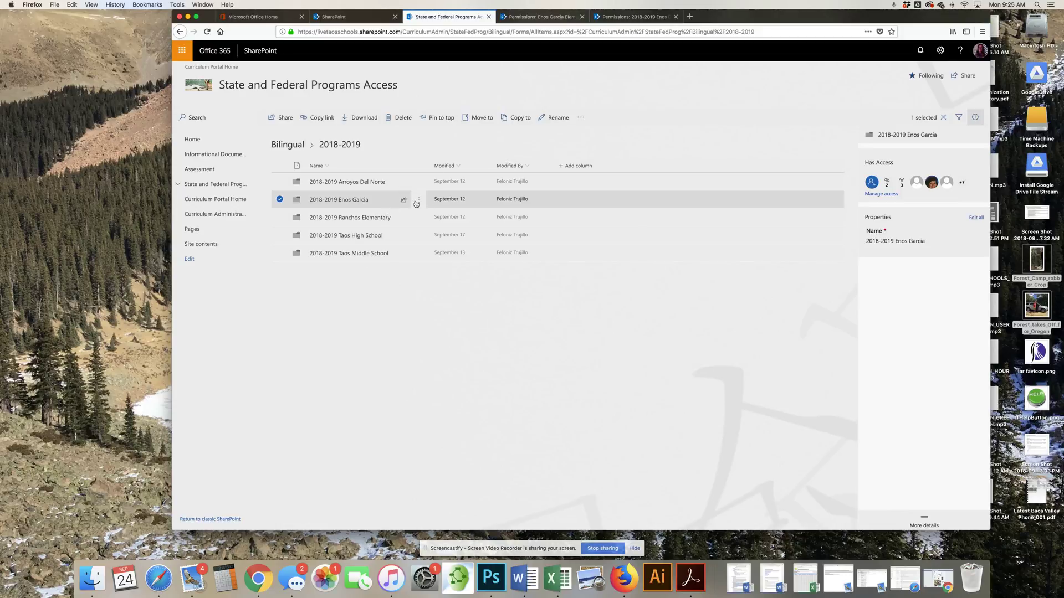
left_click(882, 195)
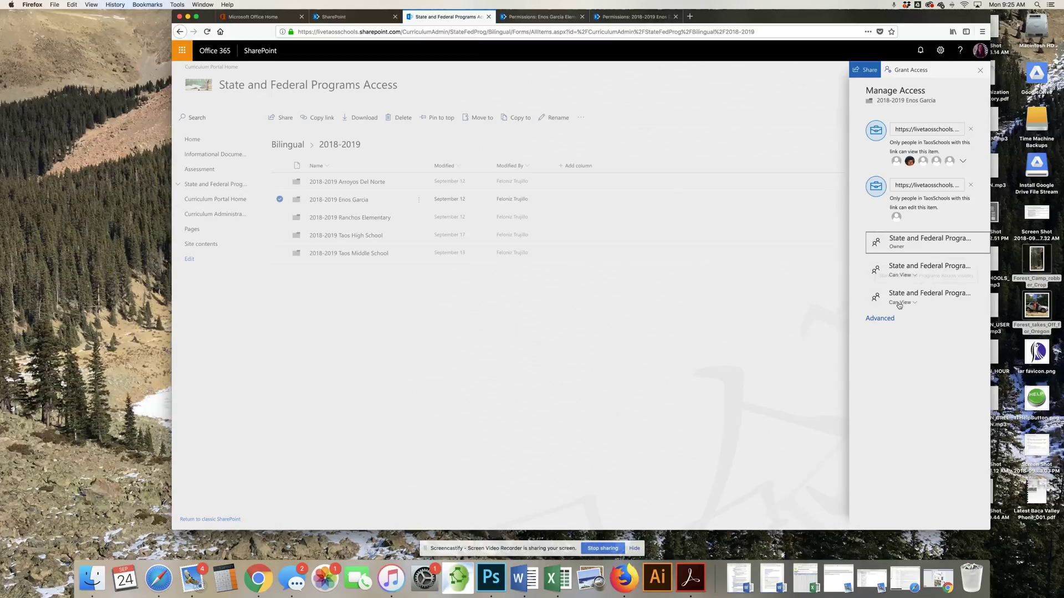
Examine the permission options of the first view-only group and all the people covered by the folder's view and edit links.
left_click(915, 275)
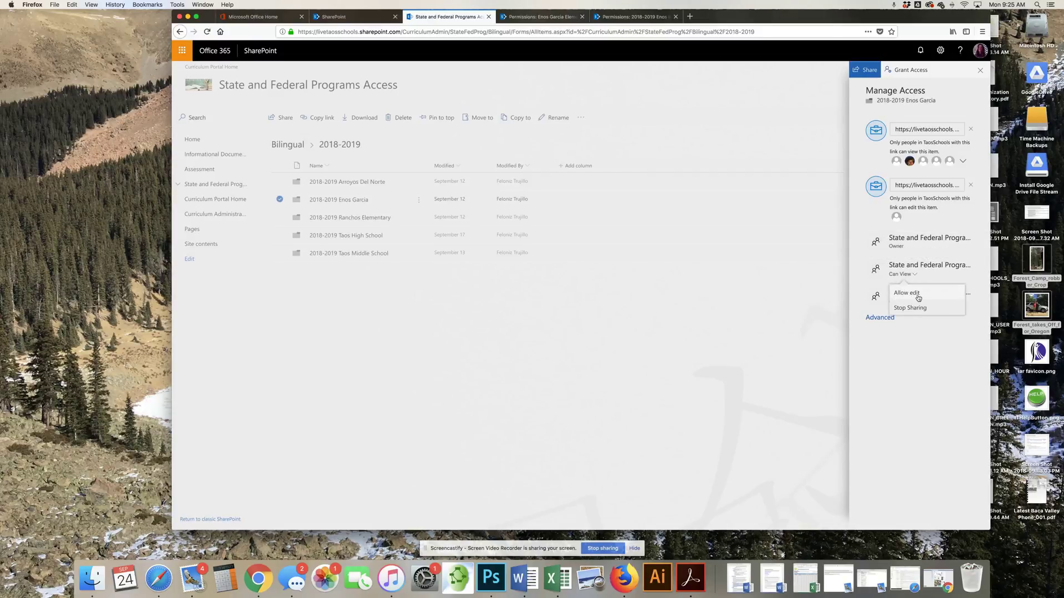
left_click(862, 270)
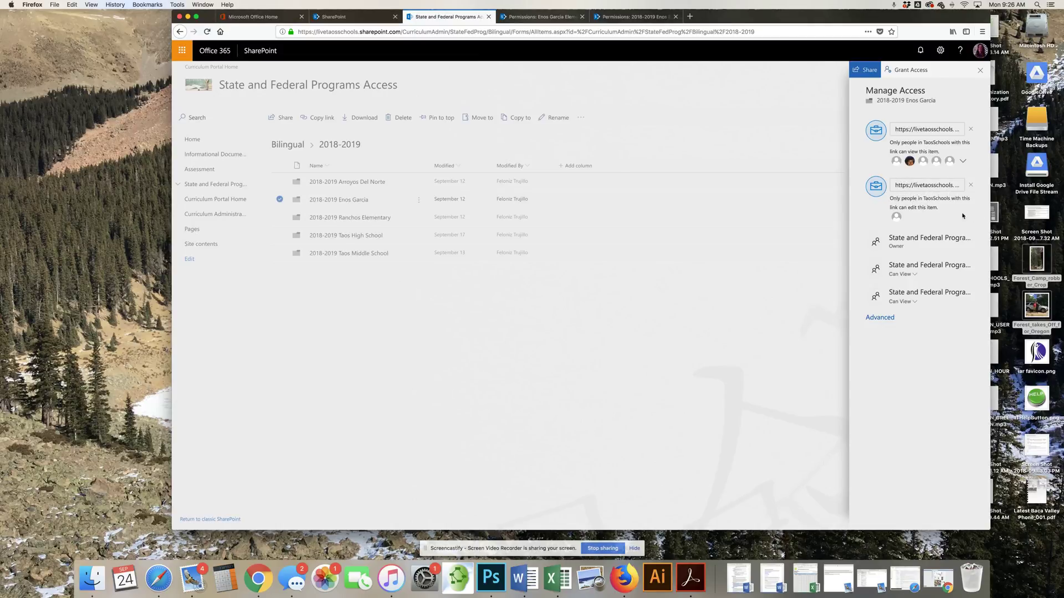
mouse_move(895, 218)
mouse_move(897, 162)
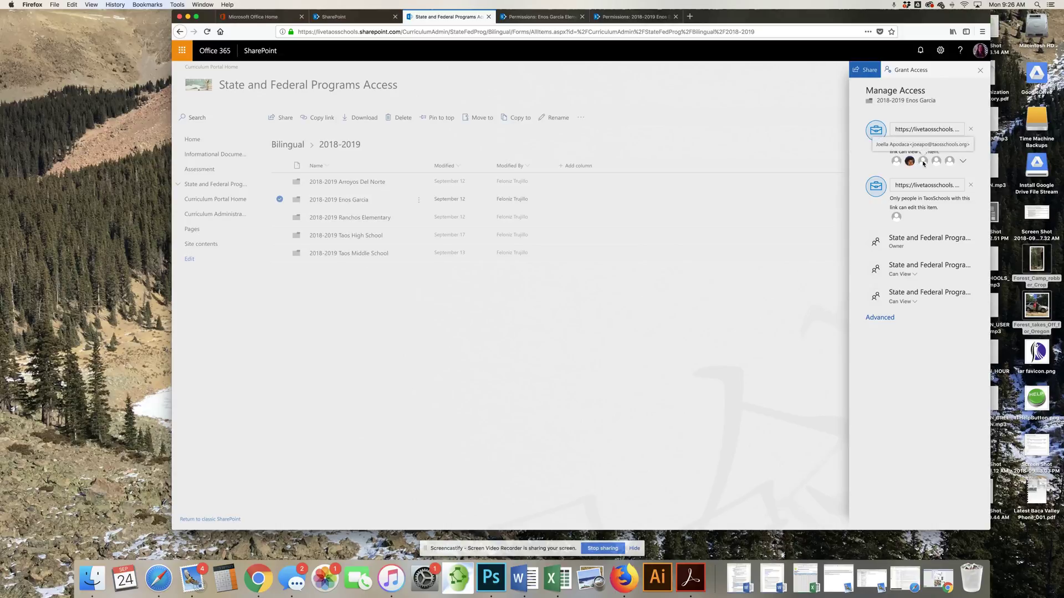
mouse_move(945, 164)
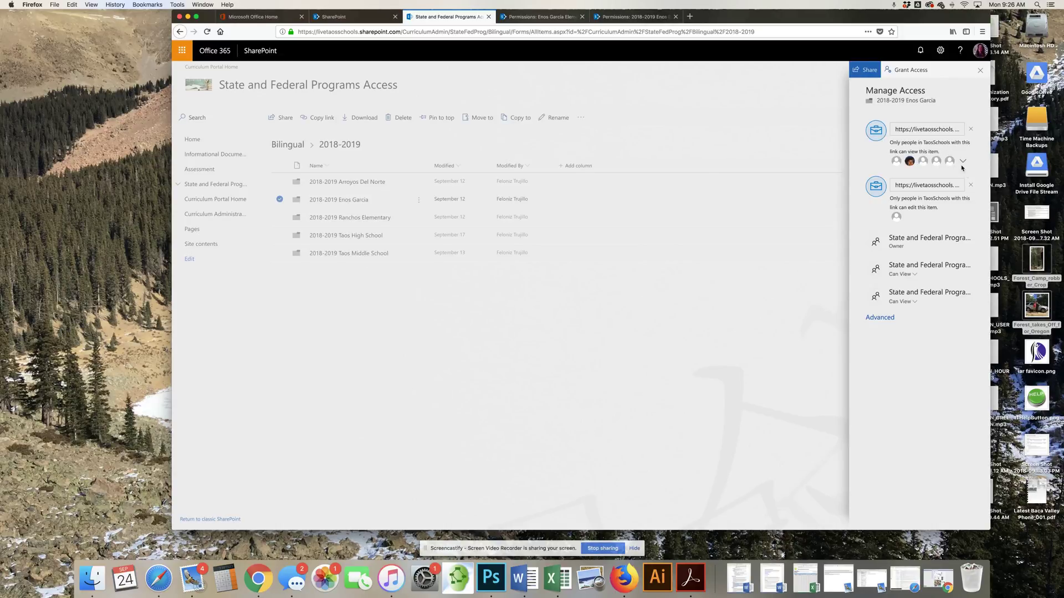
left_click(962, 161)
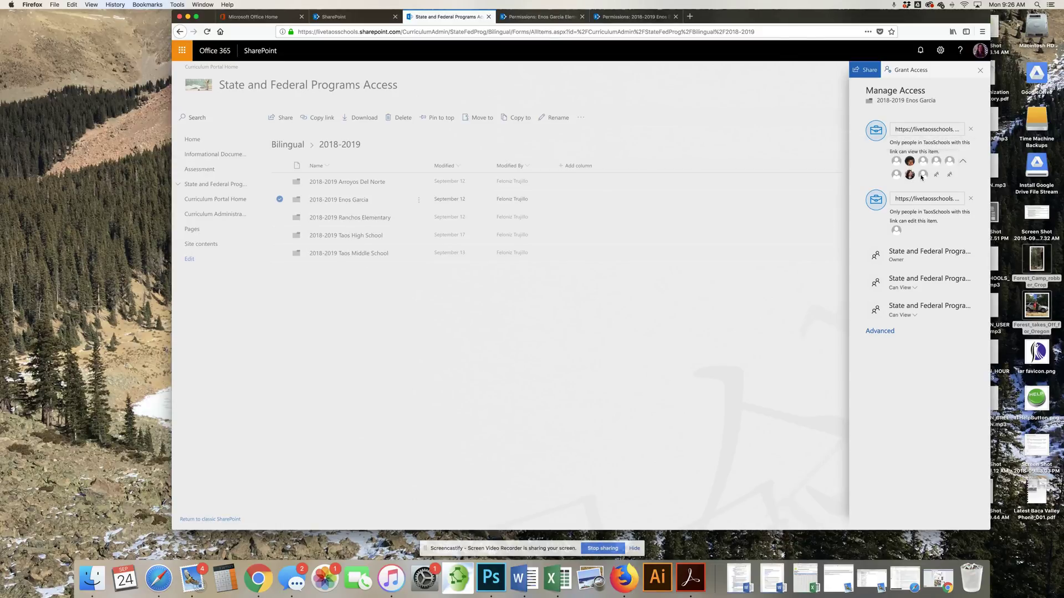
mouse_move(921, 177)
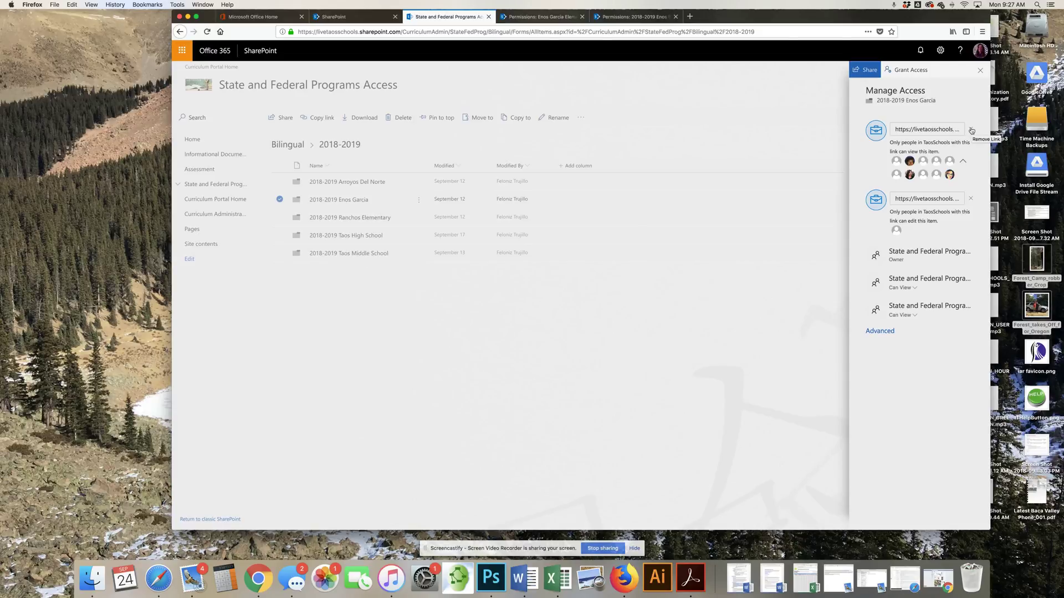
Set up a folder sharing link for specific people with editing disallowed, and close the link settings without applying them.
left_click(870, 74)
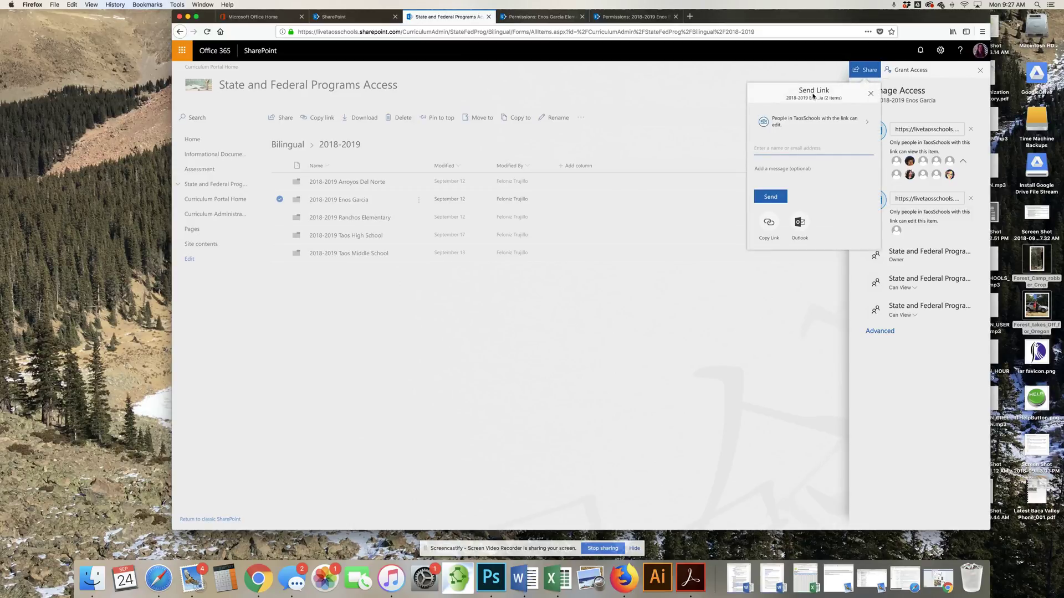
left_click(868, 125)
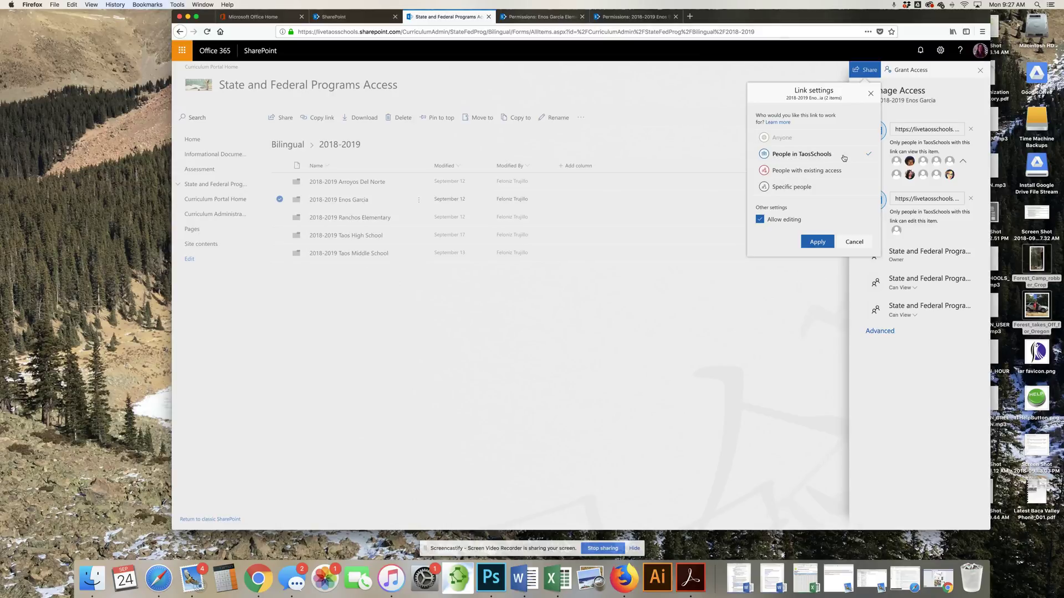
left_click(781, 190)
left_click(760, 219)
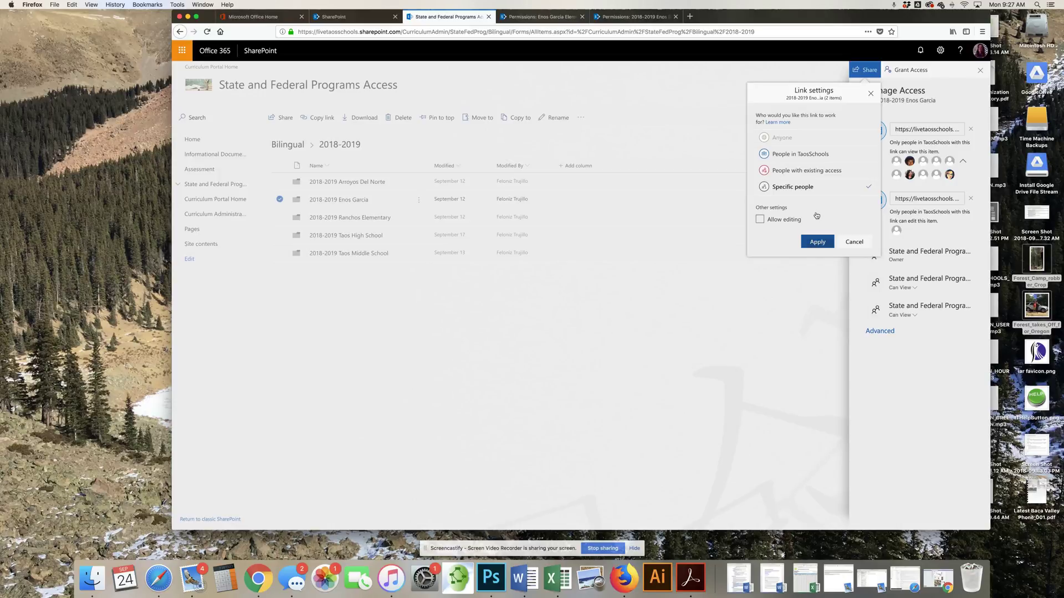
left_click(871, 96)
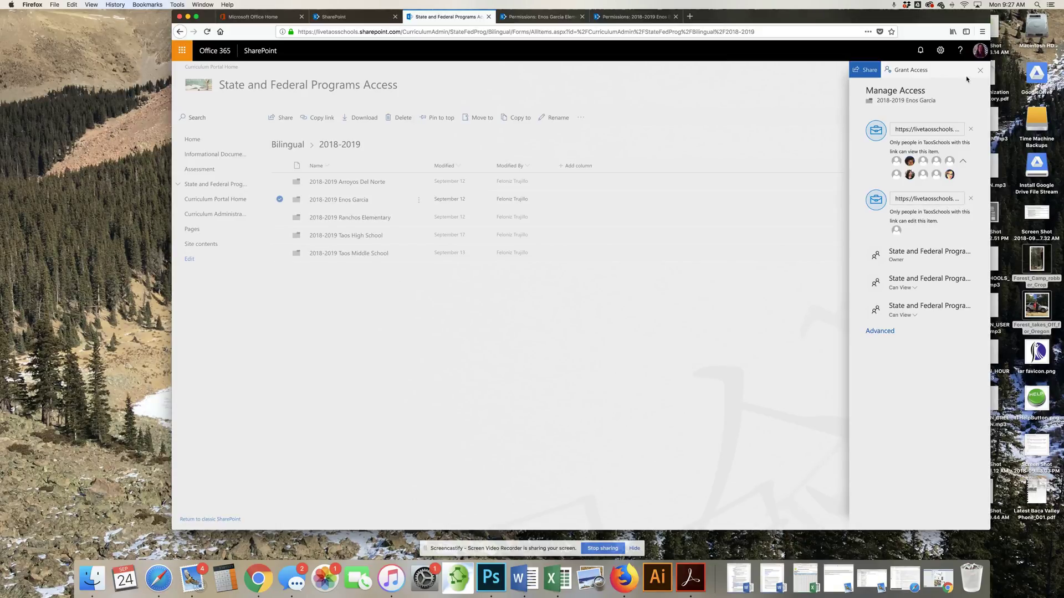
Fill in an access grant for a staff member with Can view permission, discard it, and close access management.
left_click(898, 73)
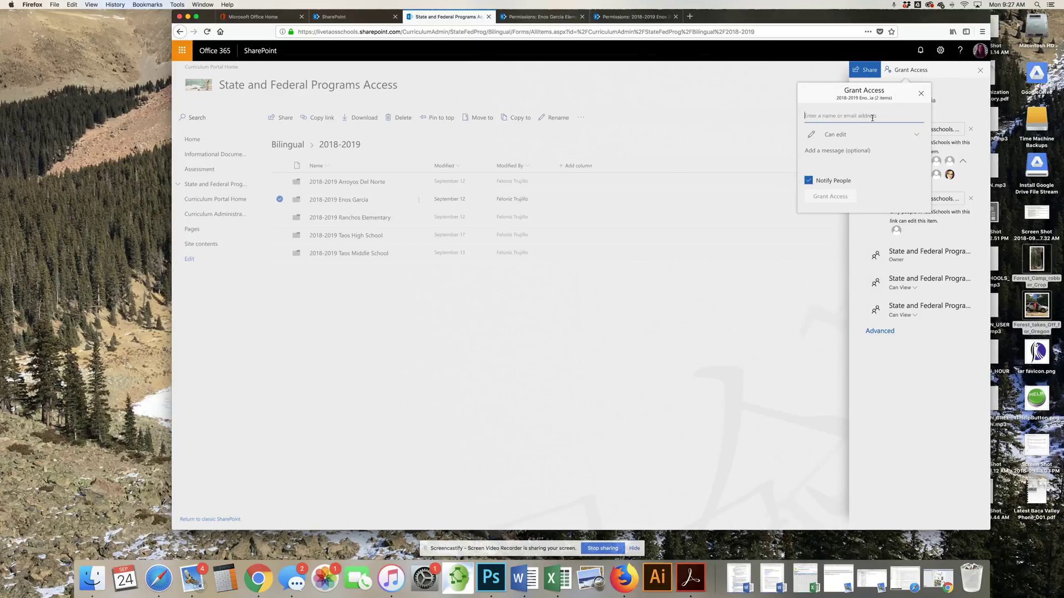
type("rose")
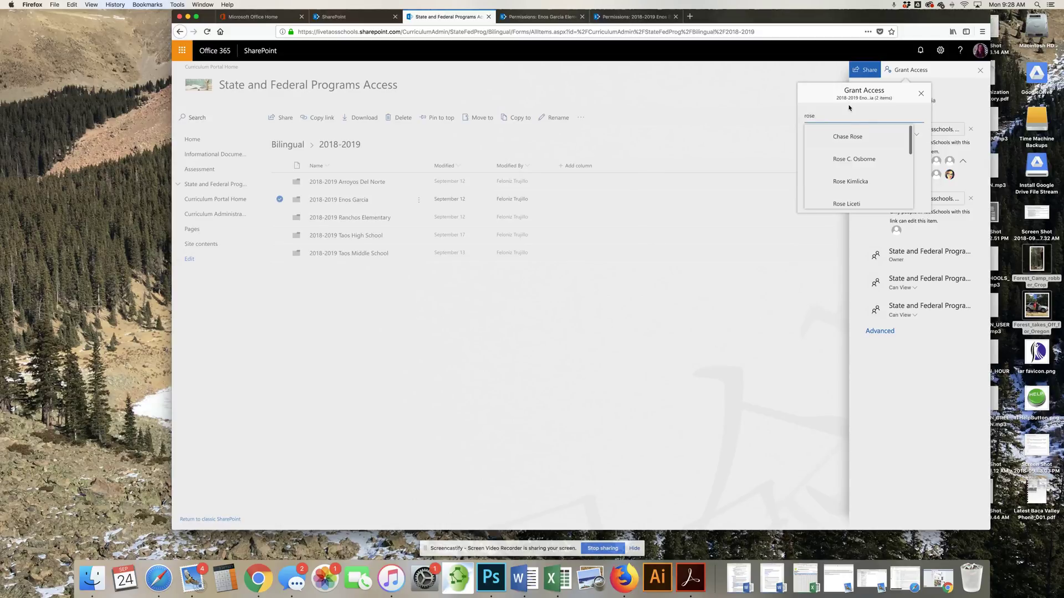
scroll(860, 166, "down", 1)
left_click(854, 194)
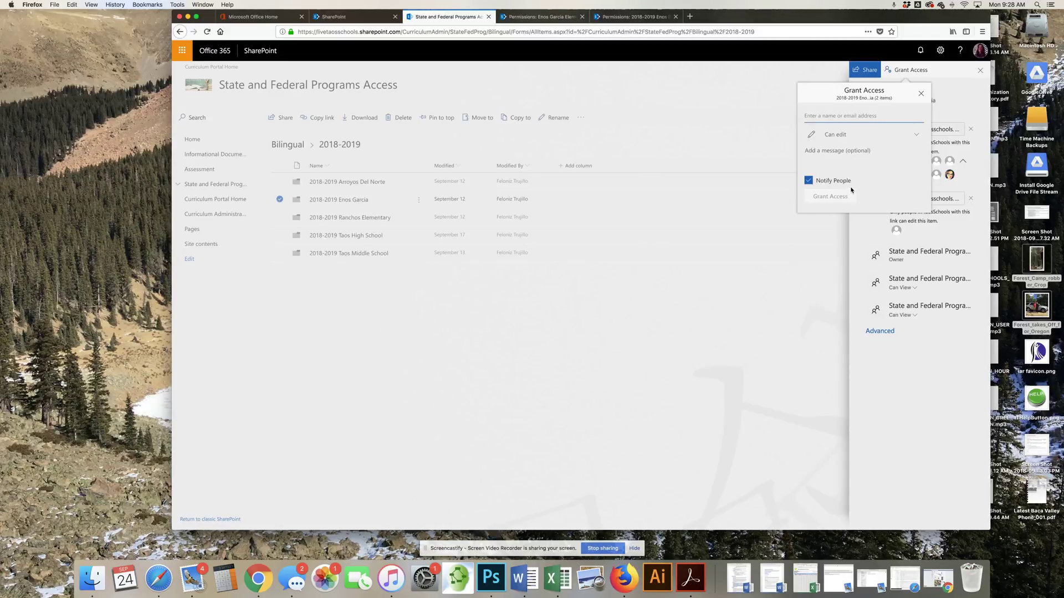
left_click(917, 137)
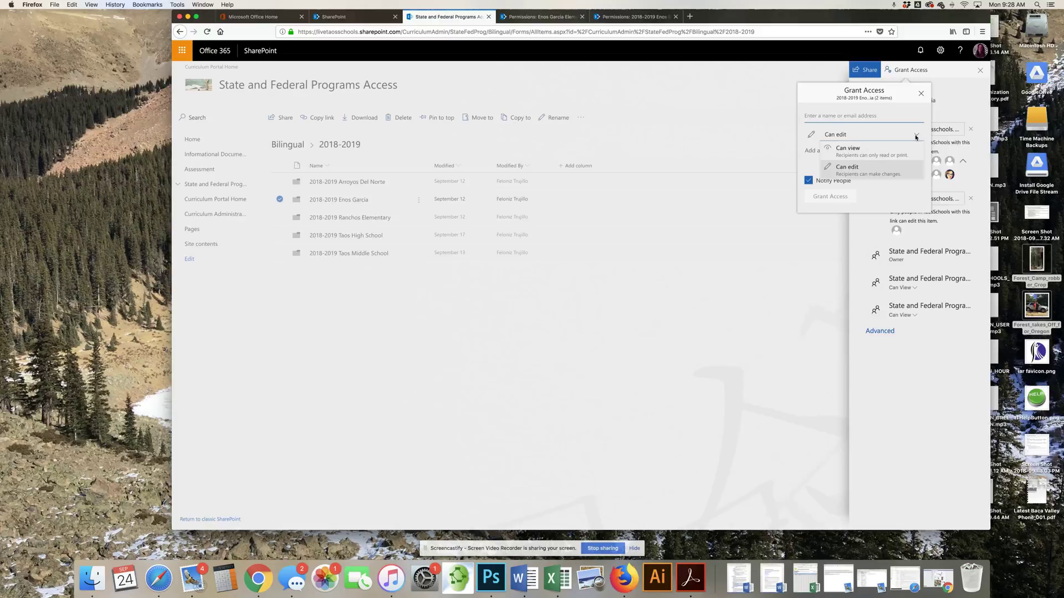
left_click(851, 166)
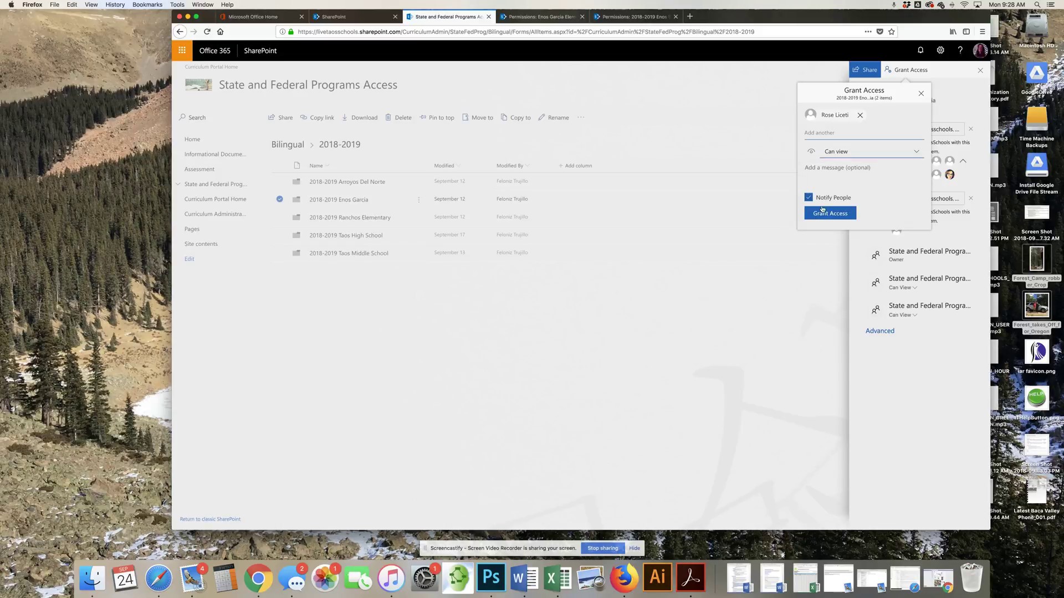
left_click(922, 95)
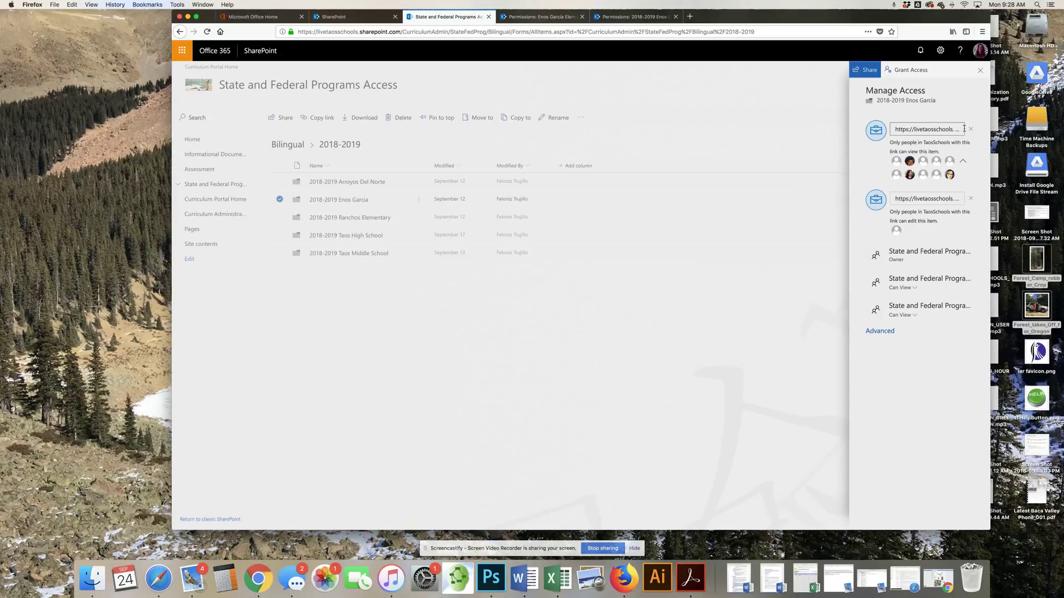
left_click(980, 72)
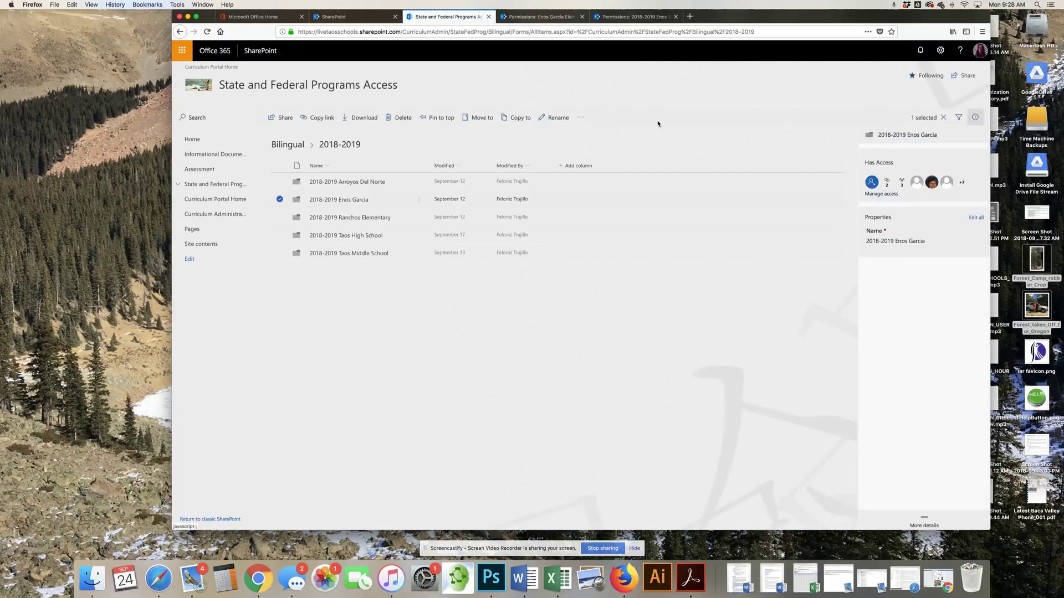
Open the 2018-2019 Enos Garcia folder and show the version history of 2018-2019 Enos Bilingual List.xlsx.
left_click(418, 199)
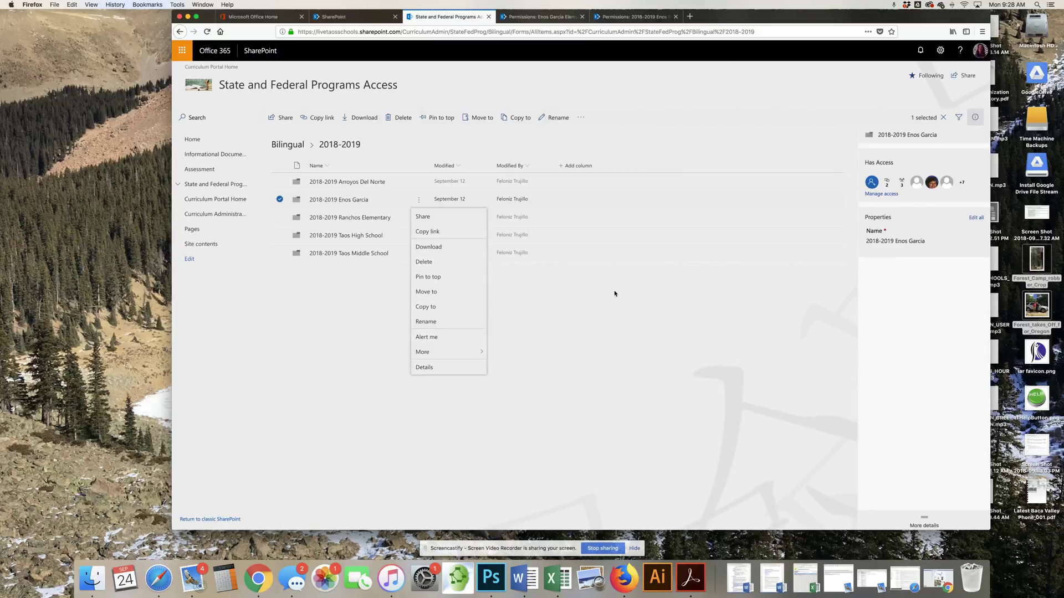
left_click(615, 311)
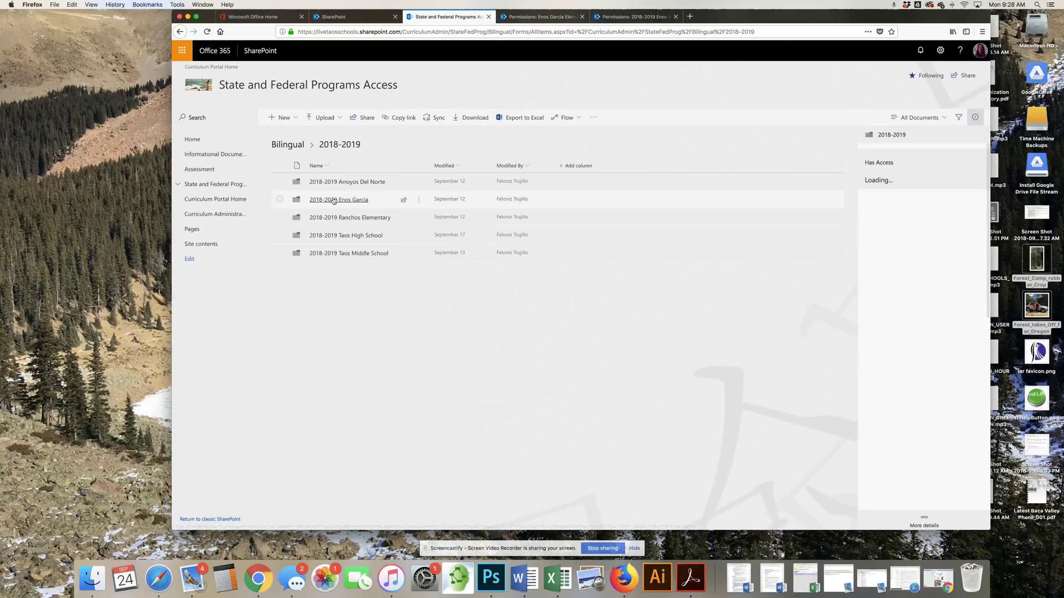
left_click(328, 200)
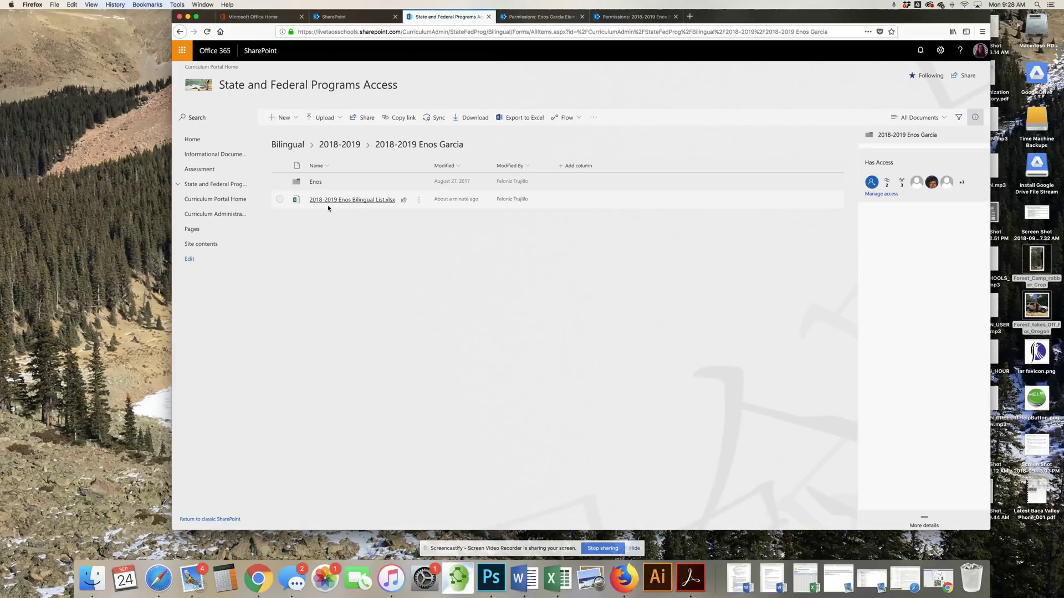
left_click(419, 200)
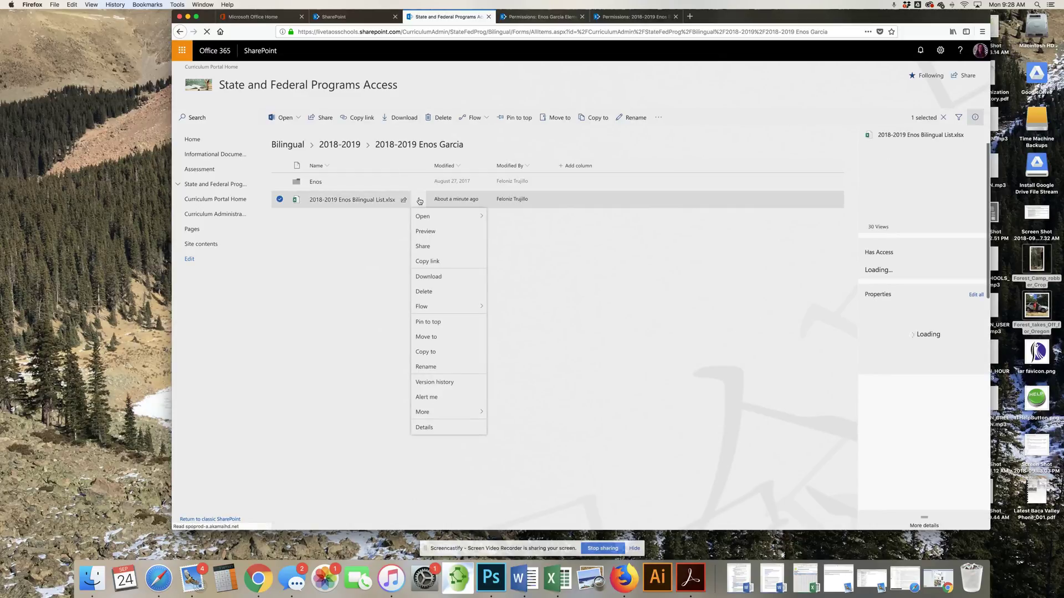
left_click(436, 382)
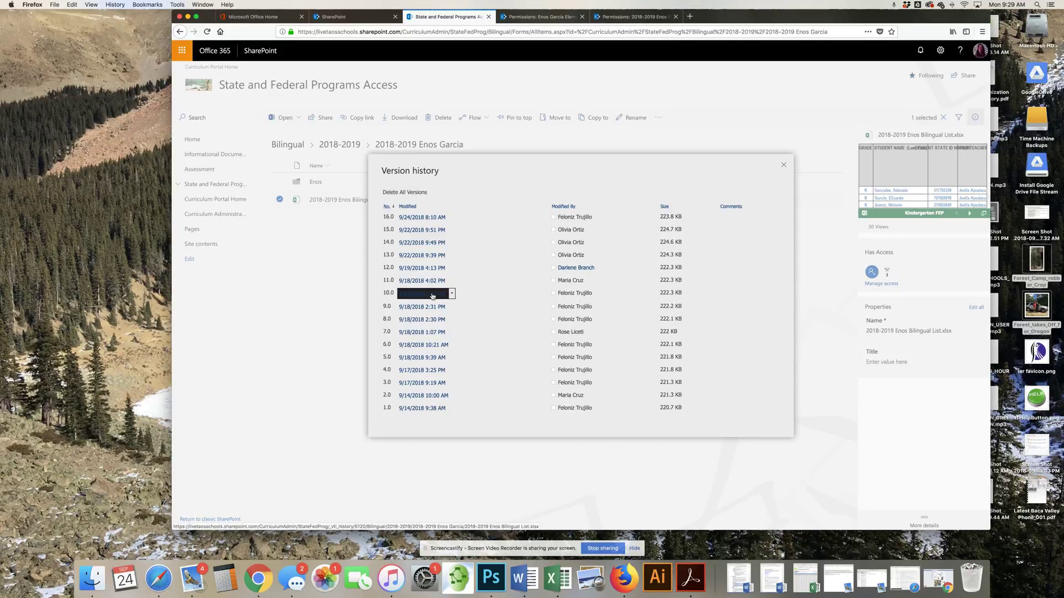
Check the actions available for version 10.0 and close the version history.
mouse_move(400, 297)
left_click(452, 294)
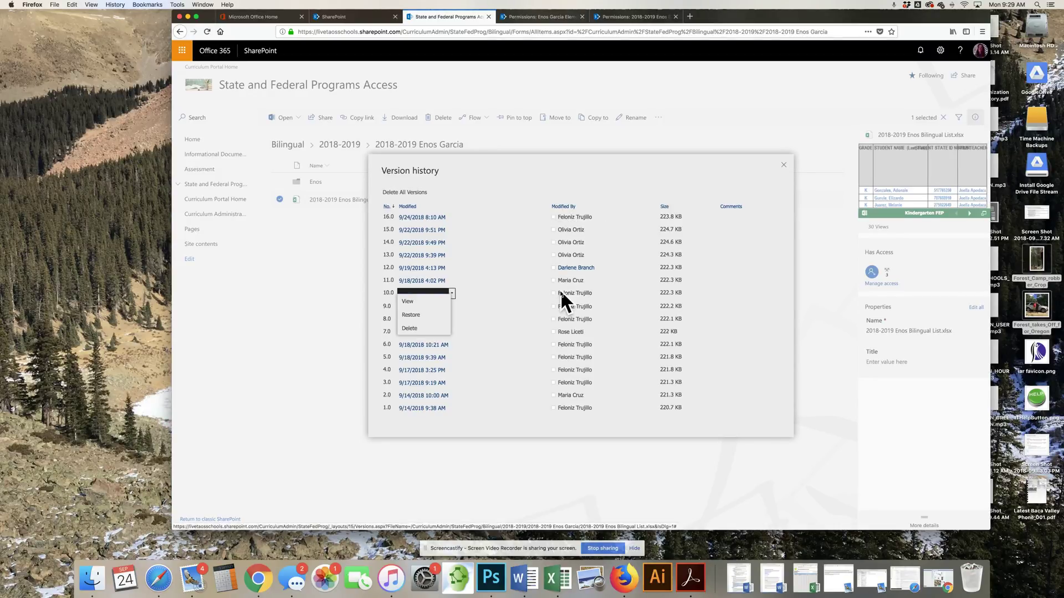
left_click(783, 175)
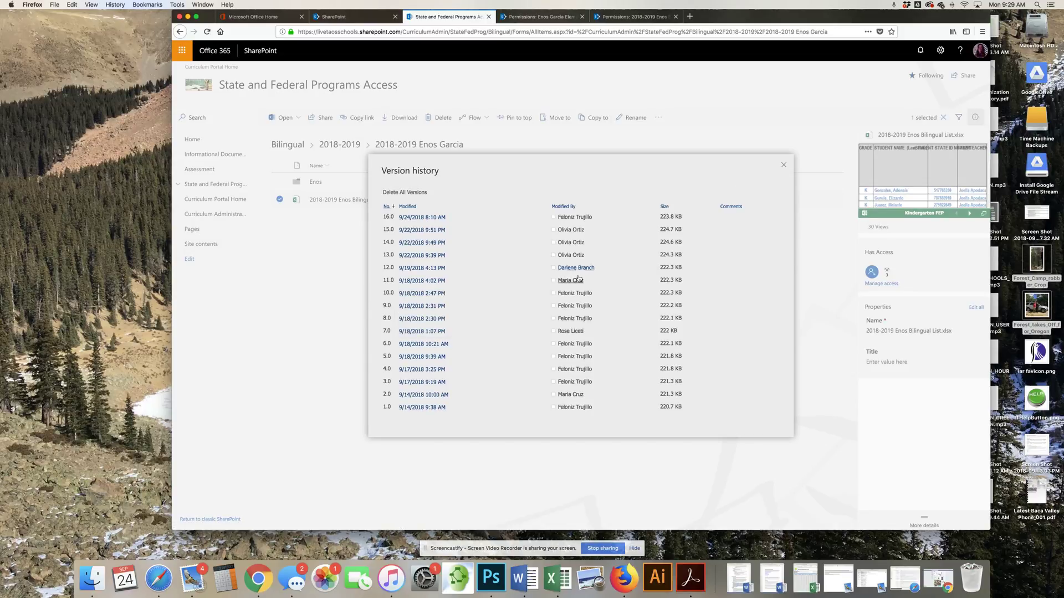
left_click(783, 165)
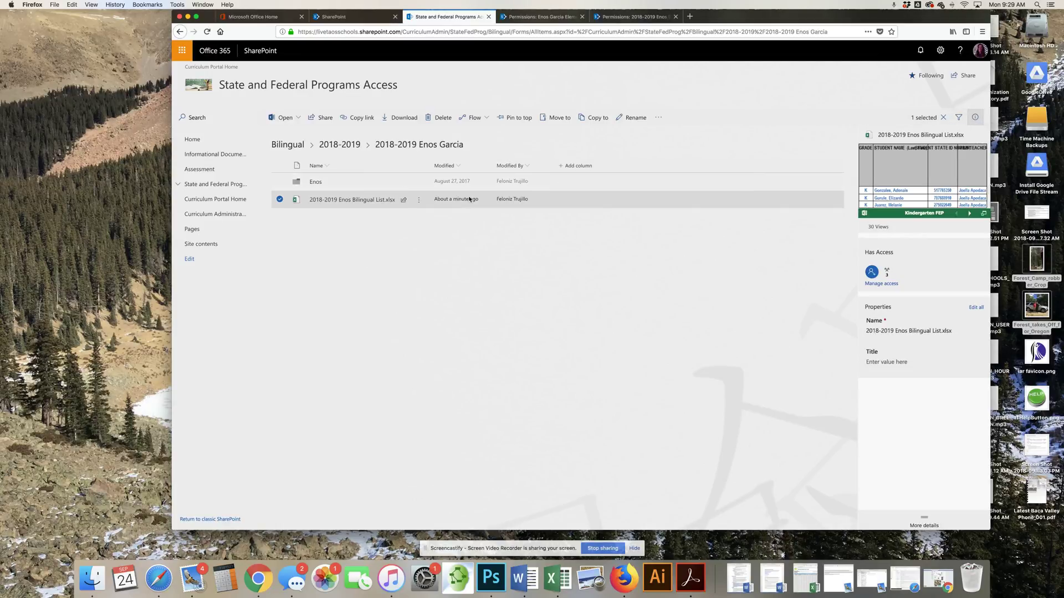
Reopen the version history of 2018-2019 Enos Bilingual List.xlsx to review who modified each version, and close it.
left_click(419, 201)
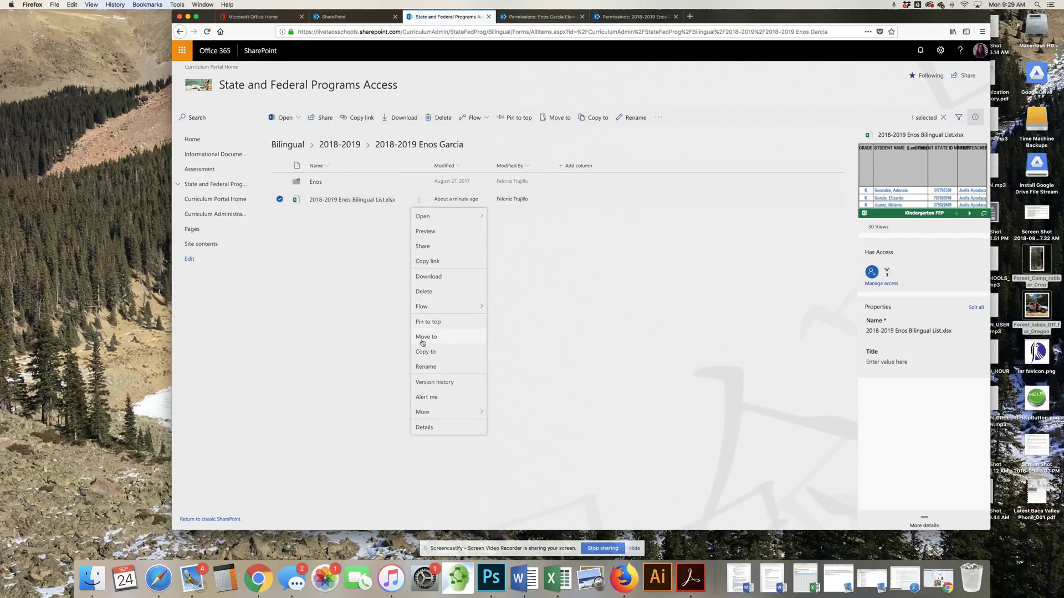
left_click(424, 382)
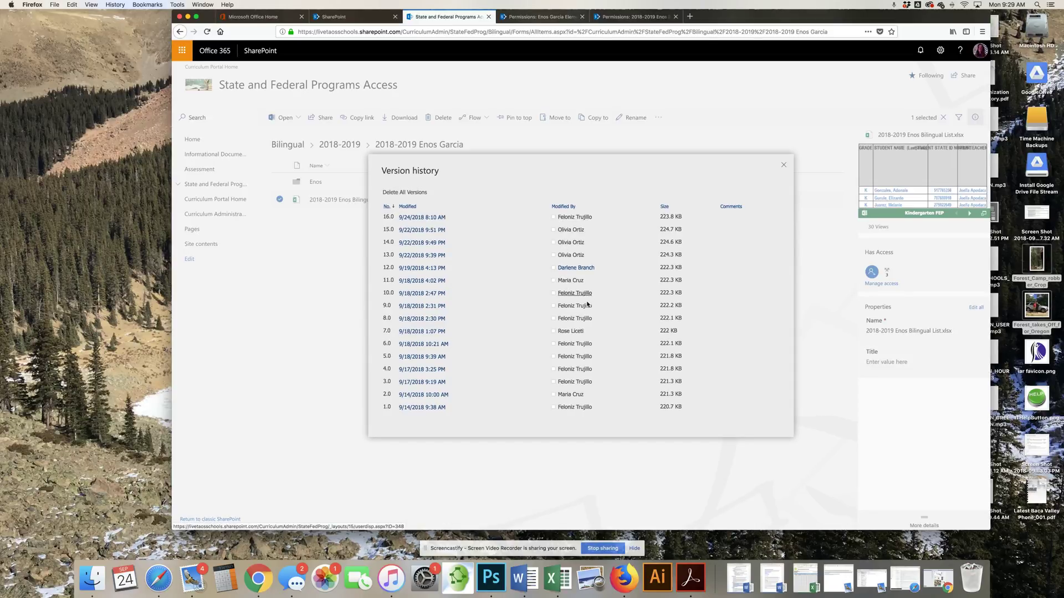
left_click(784, 167)
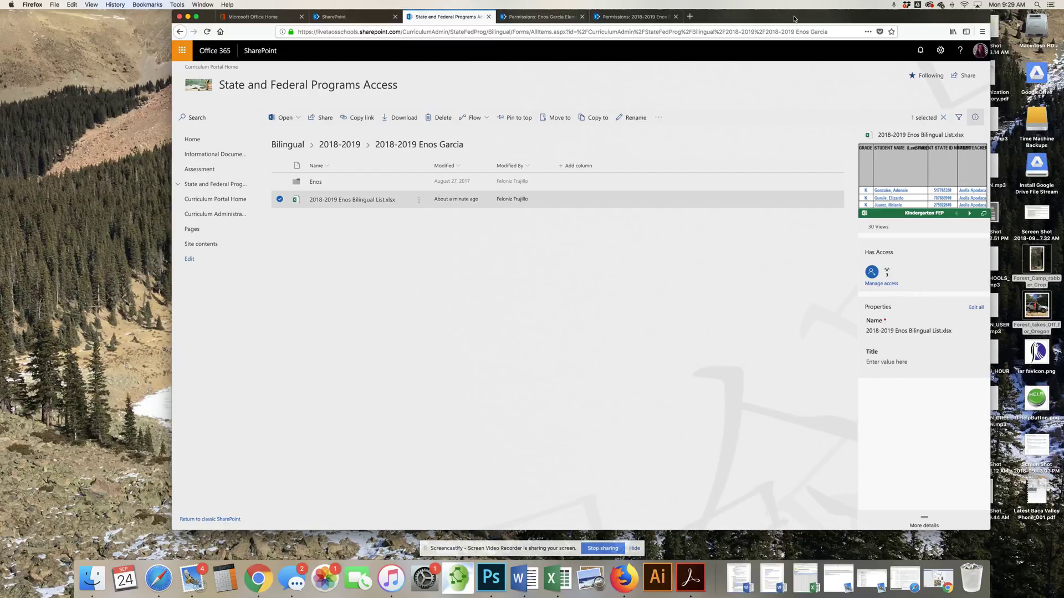
left_click_drag(794, 18, 775, 35)
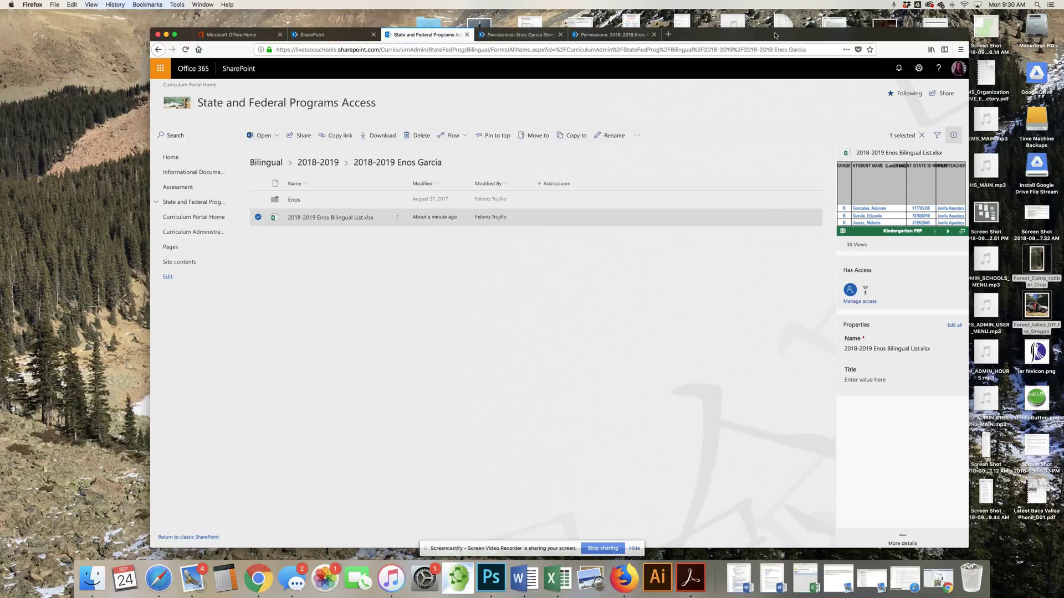
left_click_drag(774, 36, 773, 17)
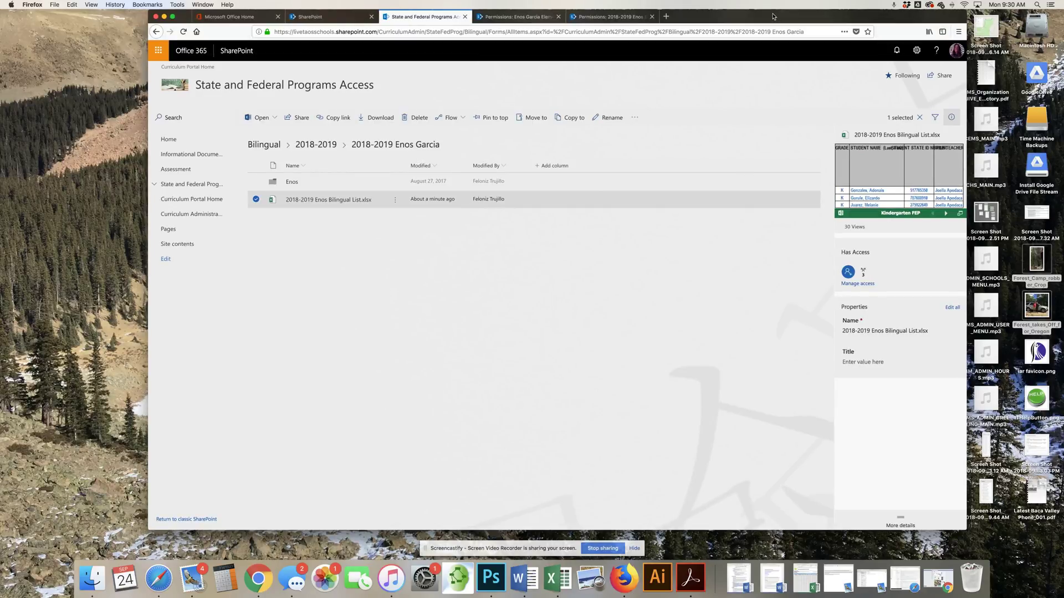